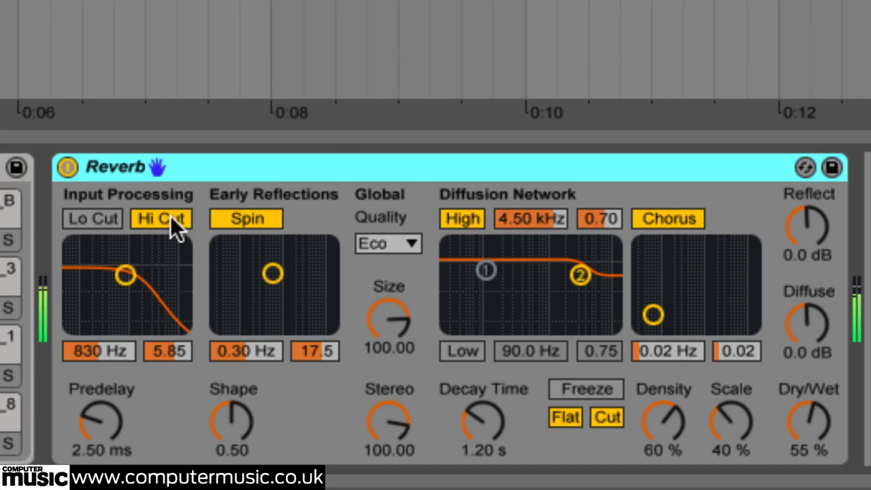
Step: Switch off the Reverb's Hi Cut filter, early reflections Spin, High diffusion filter and Chorus
click(178, 228)
click(250, 216)
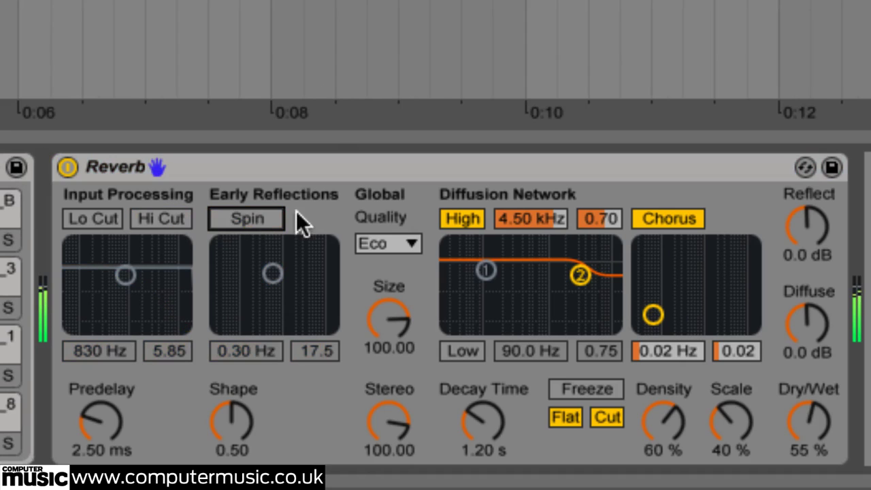
click(466, 219)
click(679, 216)
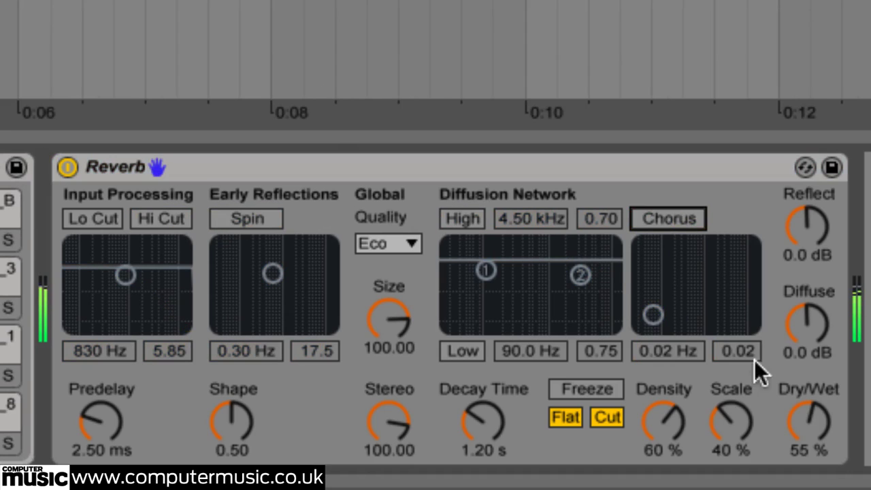
Step: Set the Reverb's Dry/Wet to 50 % and its global Quality to High
click(808, 450)
text(50)
key(Return)
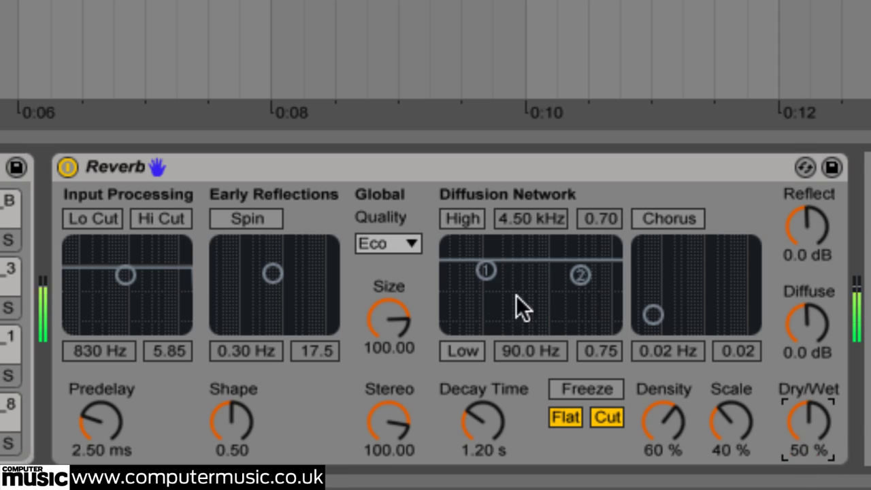
click(405, 246)
click(397, 311)
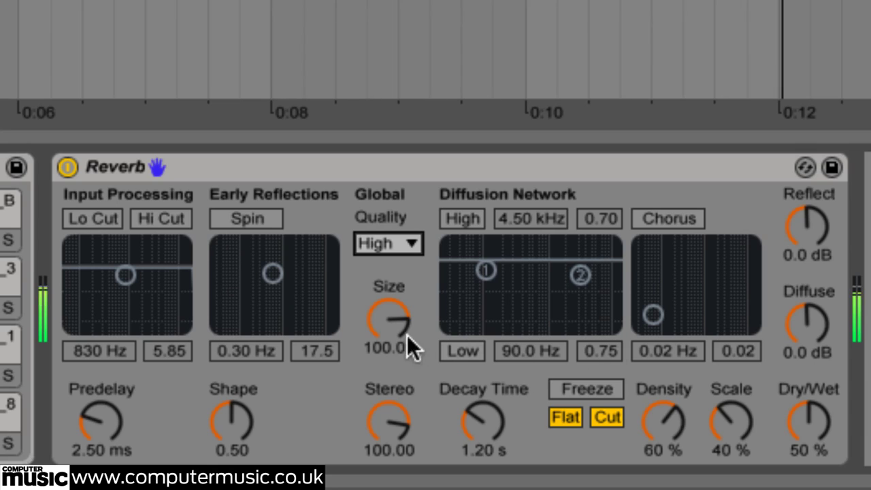
Step: Sweep the reverb Size down to 0.22 and up to 500
click(385, 314)
drag(386, 380, 386, 436)
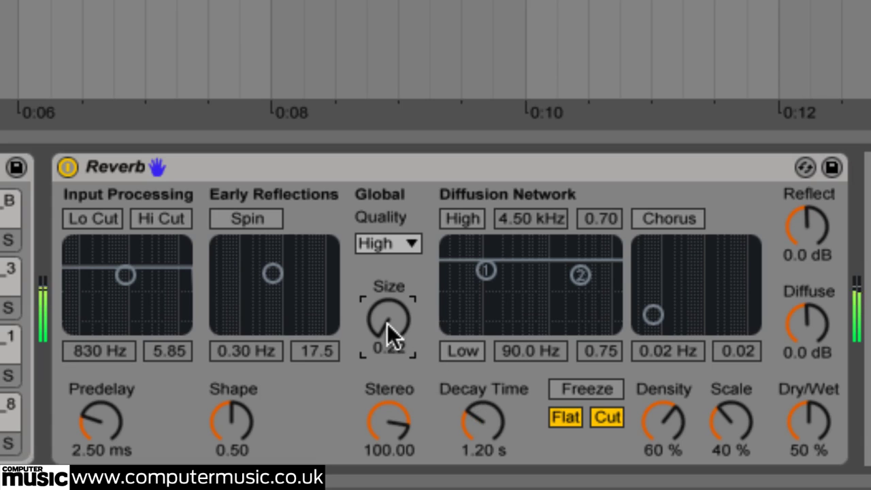
drag(391, 333, 372, 66)
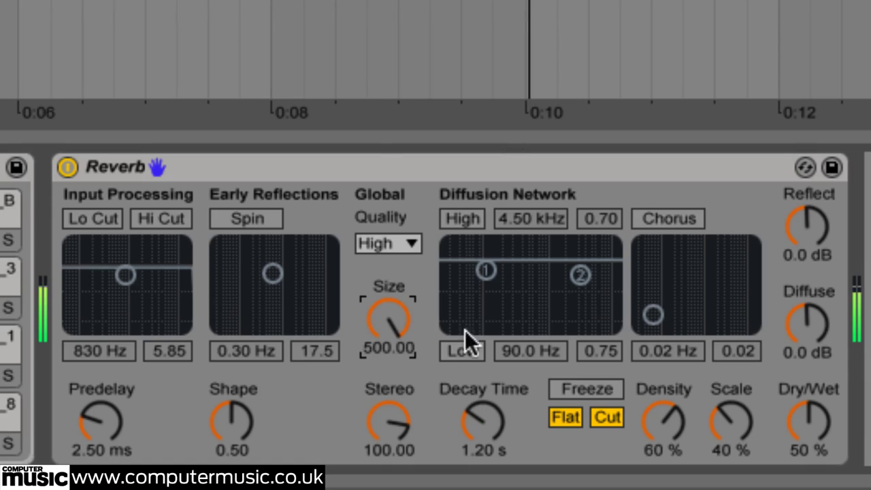
Step: Sweep the Decay Time up to 60 s and down to 200 ms, ending at about 2.64 s
drag(481, 426, 493, 266)
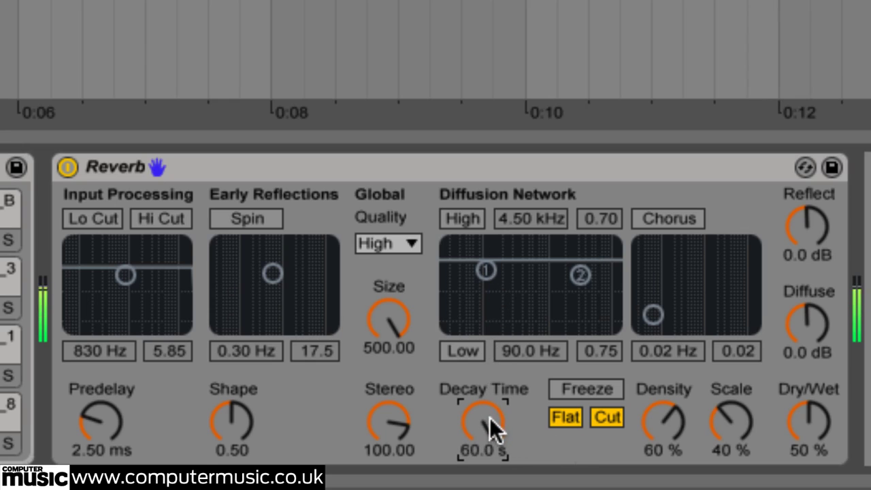
drag(487, 421, 488, 486)
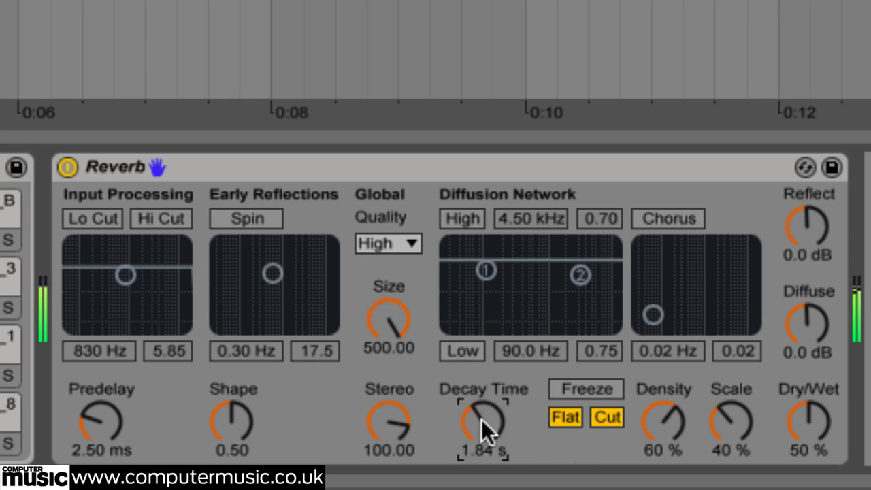
drag(486, 429, 486, 469)
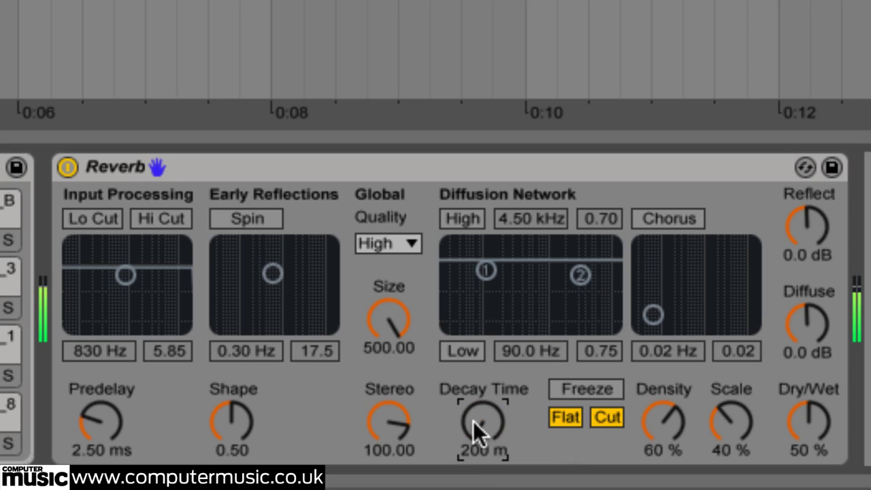
drag(473, 402, 490, 334)
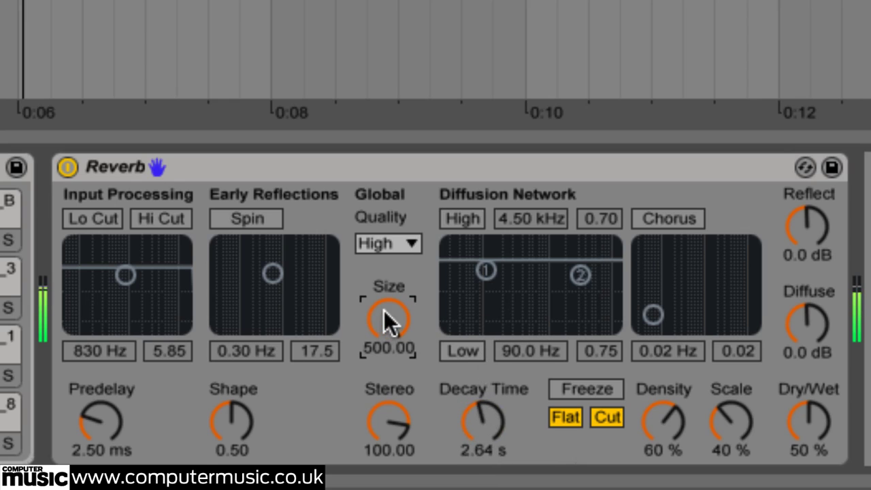
Step: Try Size 0.22 with a 649 ms Decay Time, and Size 20.67 with a 2.64 s Decay Time
drag(385, 315, 385, 408)
drag(484, 448, 477, 480)
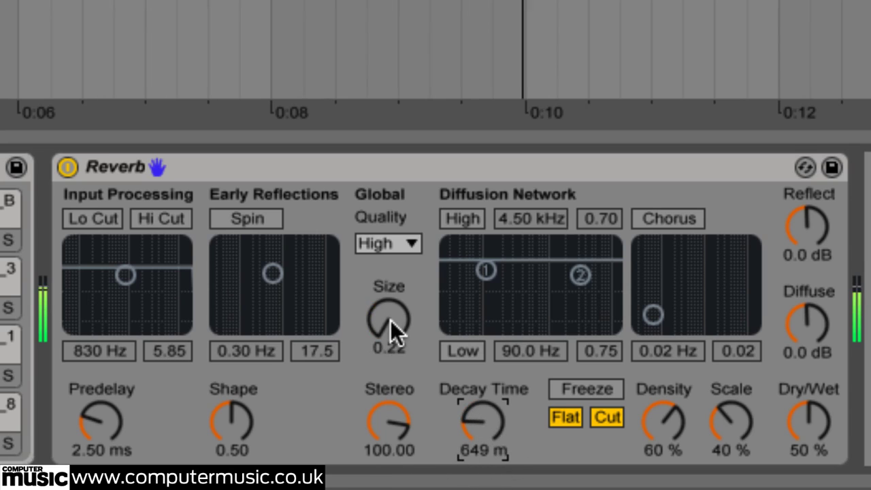
drag(391, 321, 404, 198)
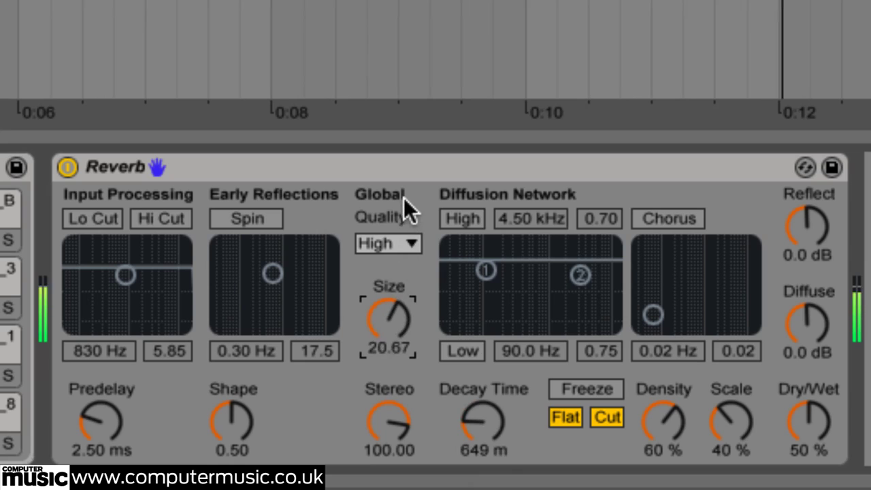
drag(479, 444, 491, 371)
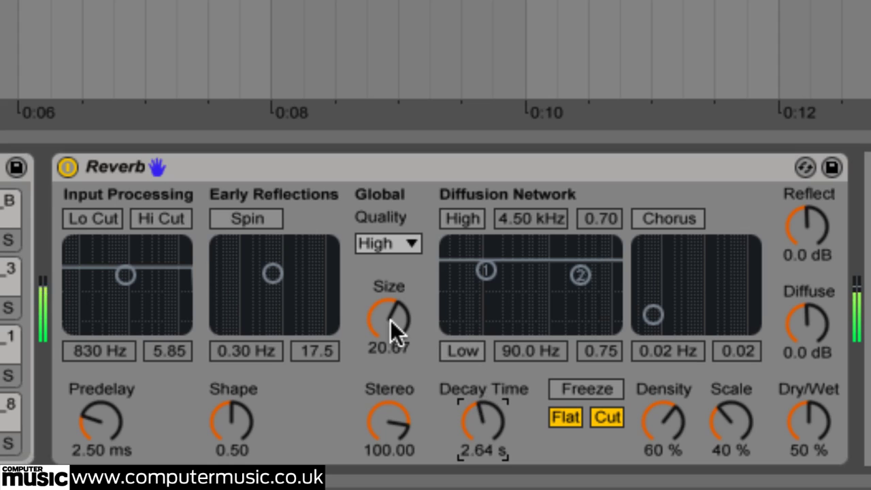
Step: Gradually reduce Size and Decay Time together, ending at Size 1.16 and a Decay Time of 1.28 s
drag(390, 318, 390, 340)
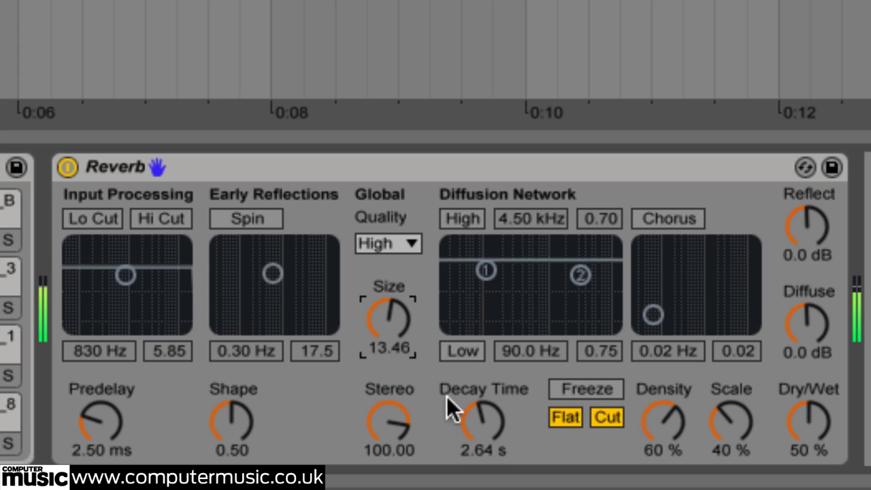
drag(485, 390, 481, 426)
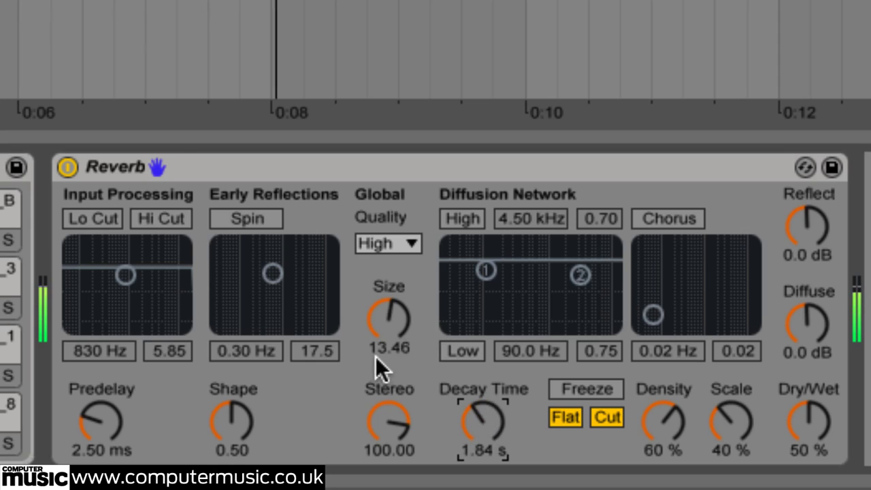
click(396, 317)
drag(395, 312, 399, 321)
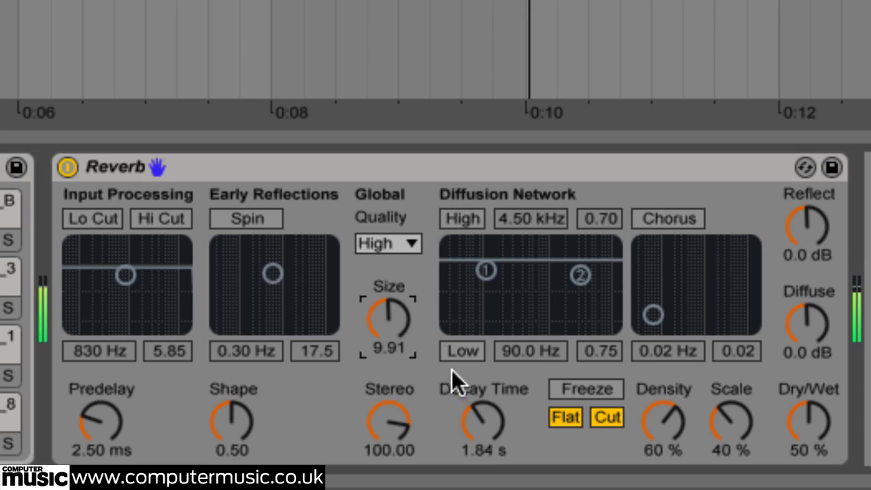
drag(486, 414, 488, 426)
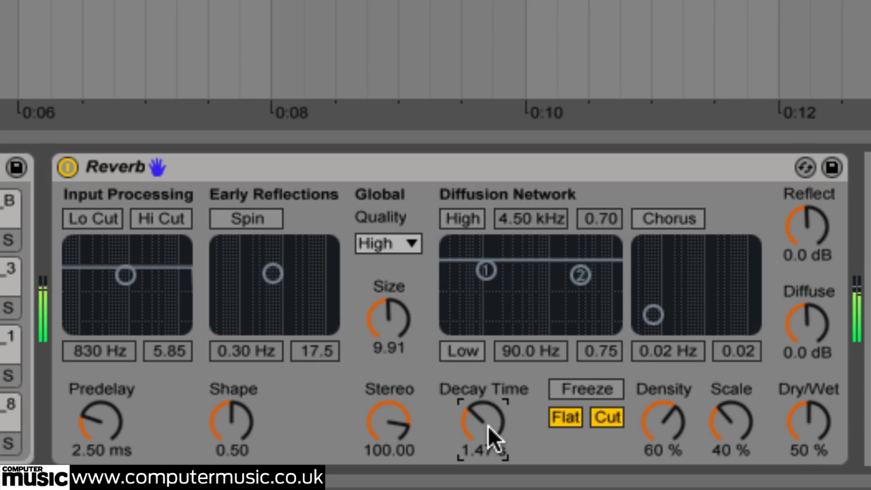
drag(477, 409, 478, 402)
drag(385, 319, 379, 365)
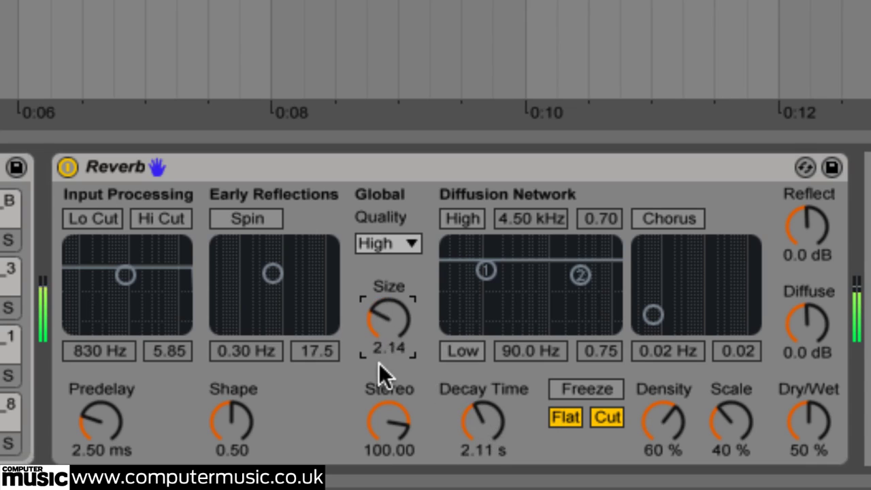
drag(482, 412, 478, 431)
Step: Lower Density to 0.1 % and try Scale first at 100 %, finally at its minimum of 5 %
drag(735, 429, 739, 168)
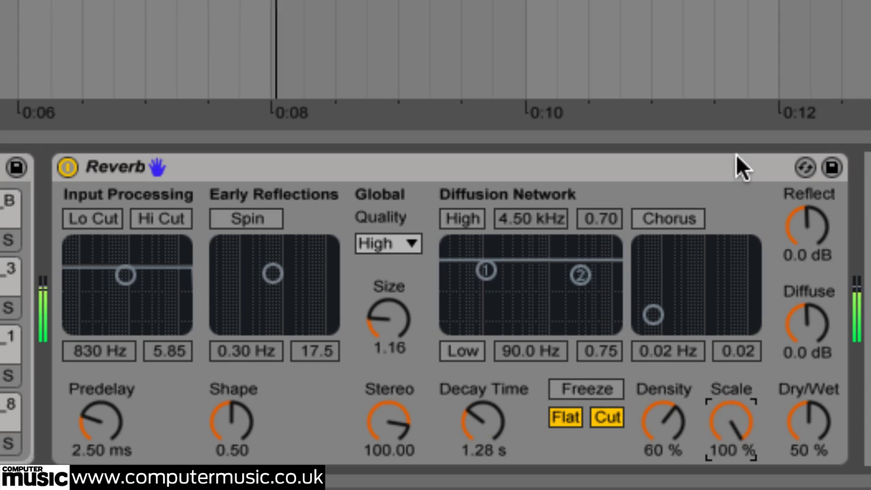
drag(655, 422, 663, 480)
click(739, 422)
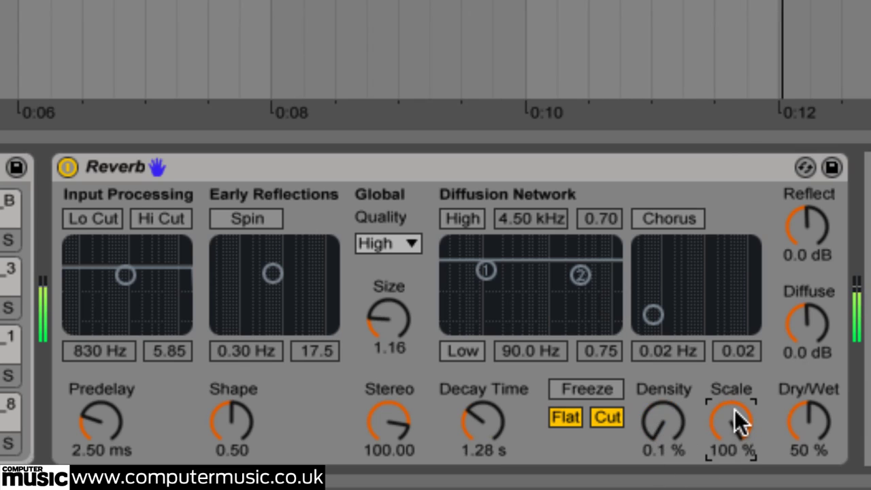
drag(738, 422, 738, 470)
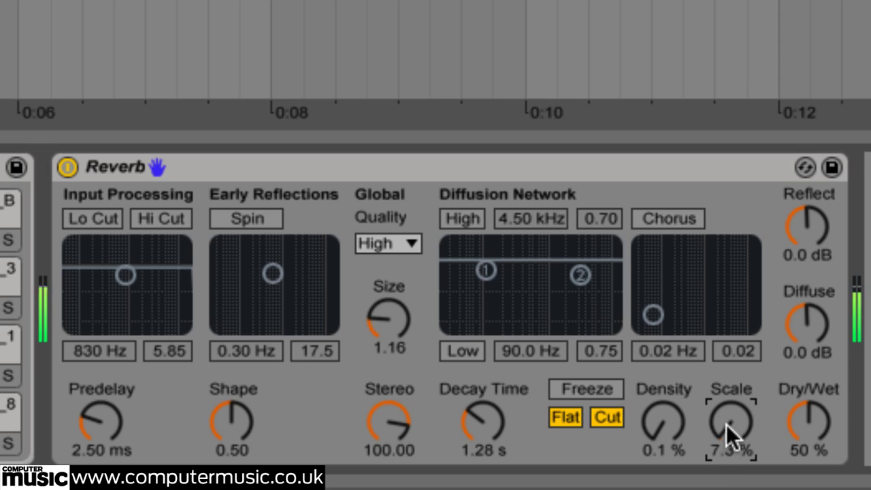
Step: Lengthen the Decay Time to 2.52 s, then raise Density to 50 % and return it to 0.1 %
drag(486, 412, 494, 389)
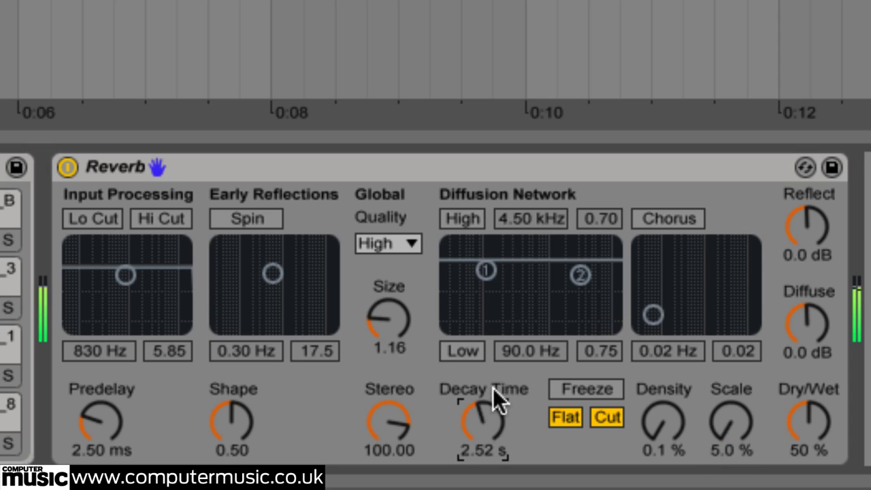
drag(665, 428, 664, 361)
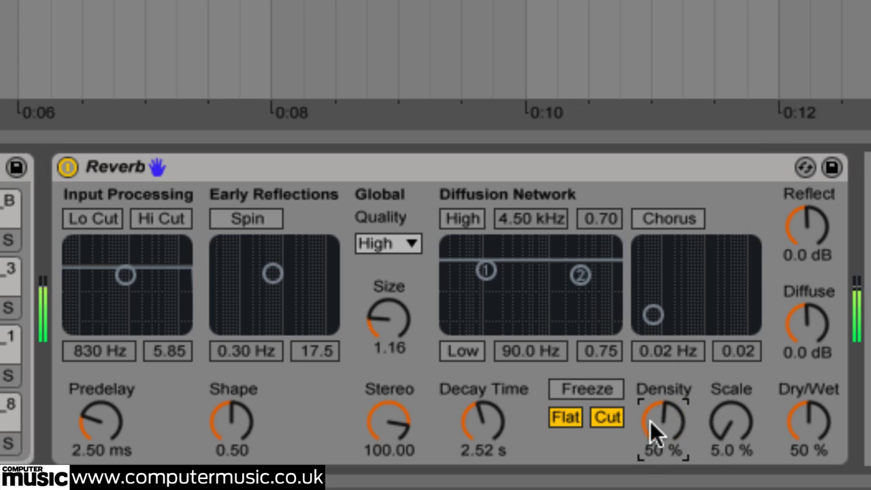
drag(657, 424, 657, 489)
Step: Try Scale at 100 % and about 82 %, with Density at 74 % and Decay Time at 5.96 s
drag(738, 427, 749, 140)
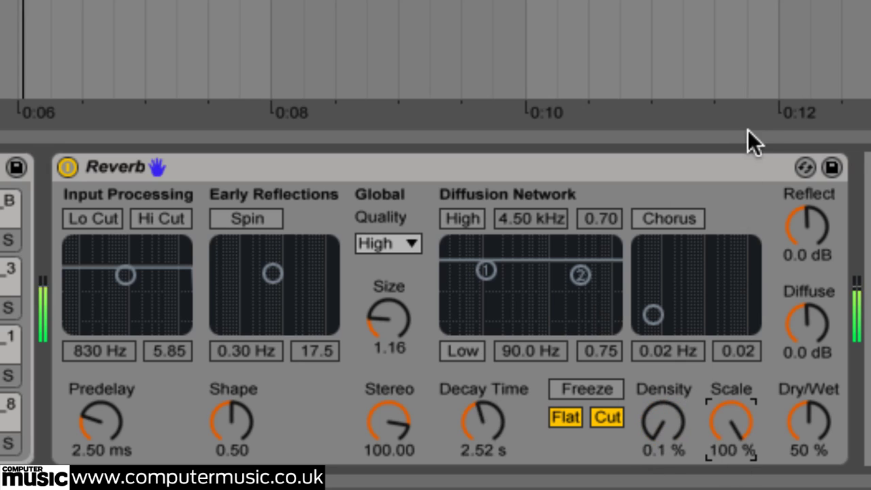
drag(725, 426, 720, 457)
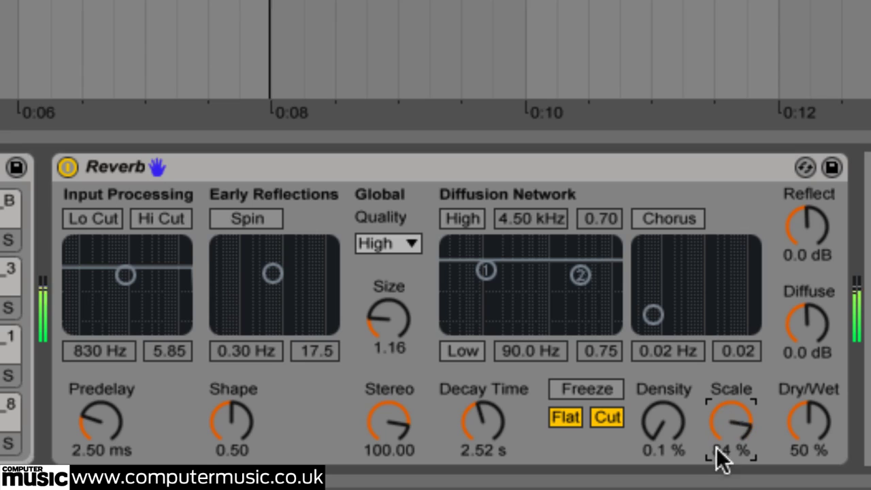
drag(654, 431, 681, 256)
drag(474, 434, 485, 394)
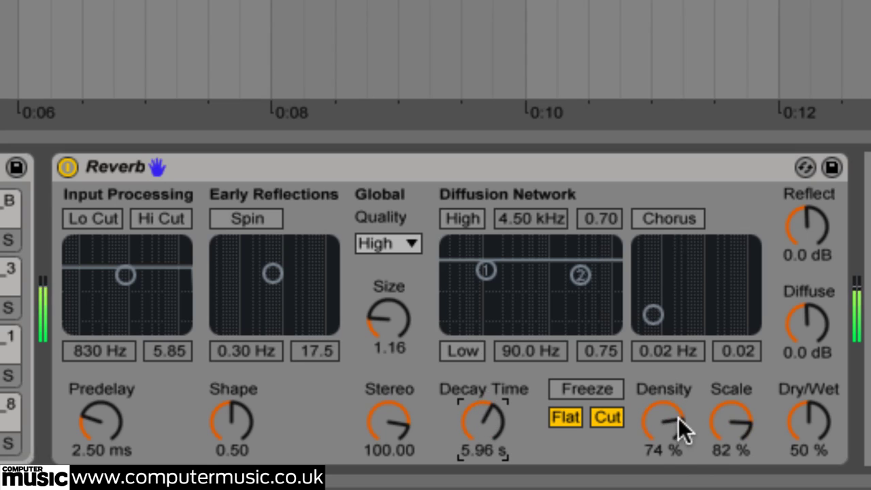
Step: Raise Density to 96 % and compare Scale at 5 % and 100 %
drag(739, 415, 723, 451)
drag(664, 422, 684, 360)
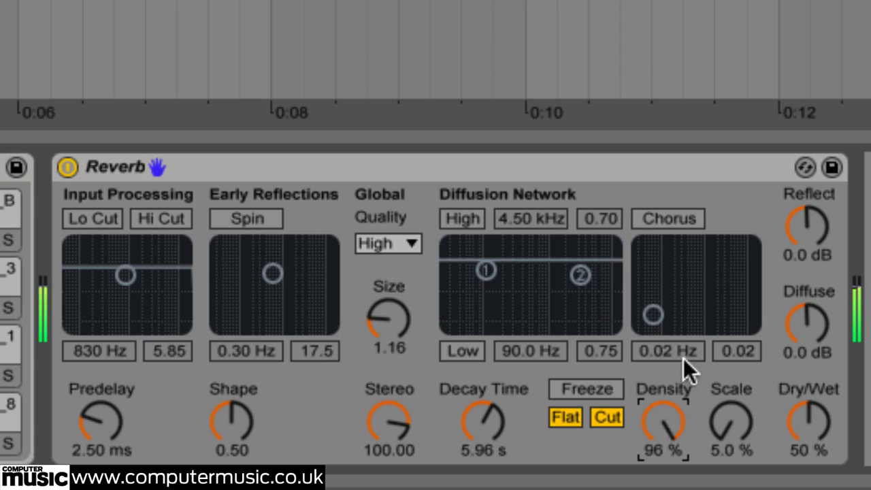
drag(669, 419, 675, 154)
drag(747, 443, 712, 240)
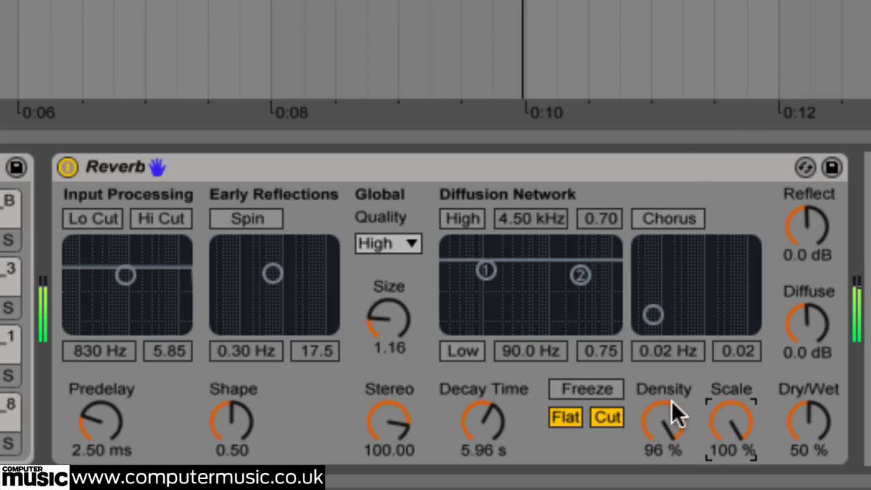
Step: Adjust Density through 0.1 % and 44 % to 55 %, with Scale at 46 % and Decay Time at 5.45 s
drag(672, 401, 650, 486)
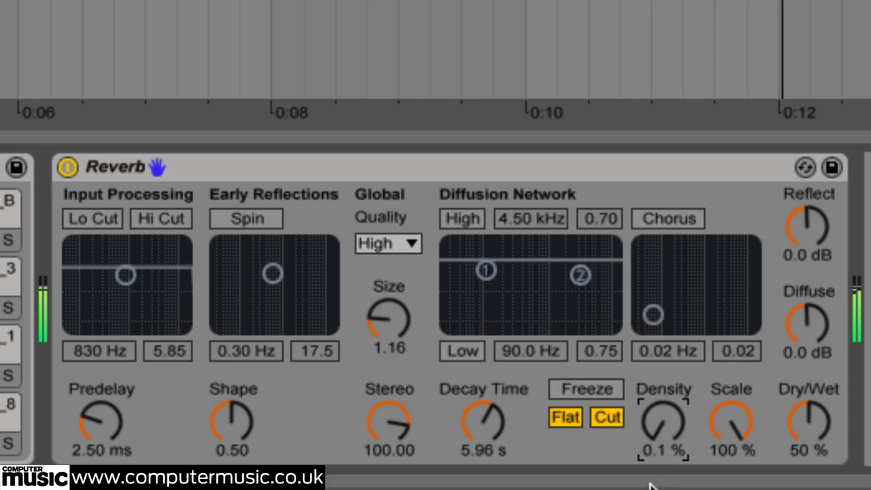
drag(664, 428, 675, 332)
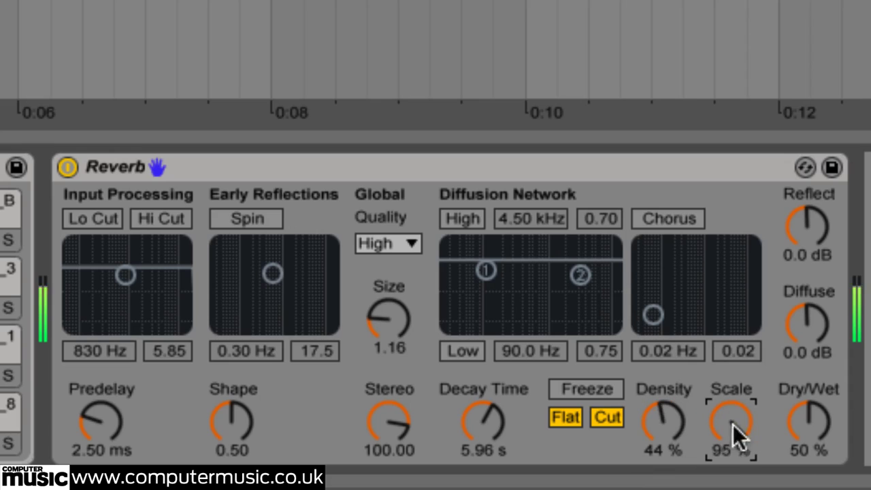
drag(727, 429, 731, 432)
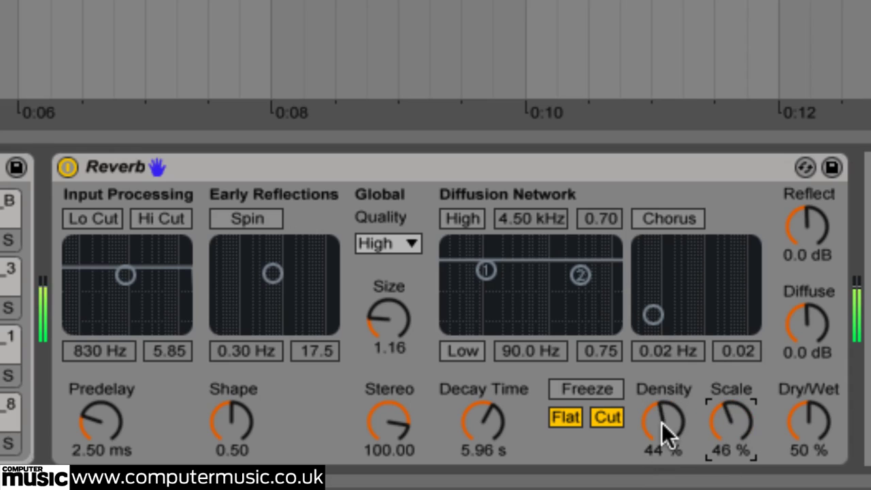
drag(661, 431, 701, 411)
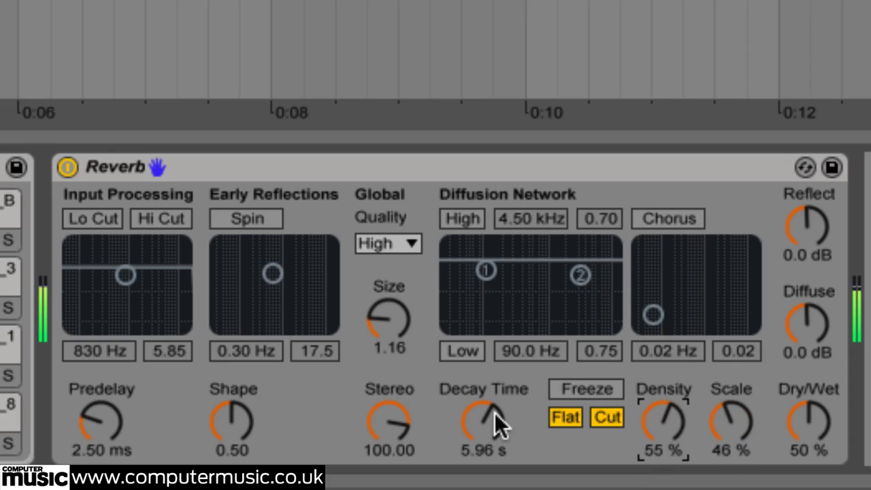
mouse_move(490, 427)
mouse_down()
mouse_move(499, 397)
mouse_move(488, 427)
mouse_up()
Step: Enable the diffusion Chorus at 4.82 Hz with an amount of 4.00, and raise the reverb Size to 8.25
click(685, 221)
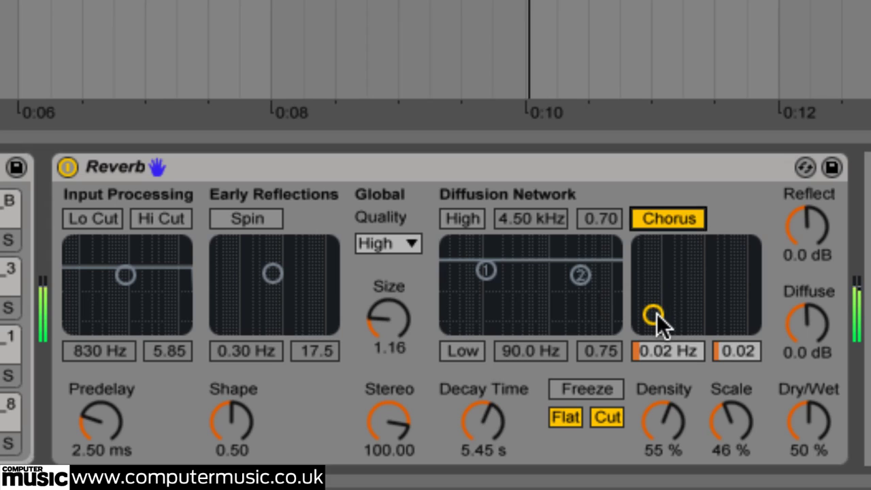
drag(656, 314, 745, 242)
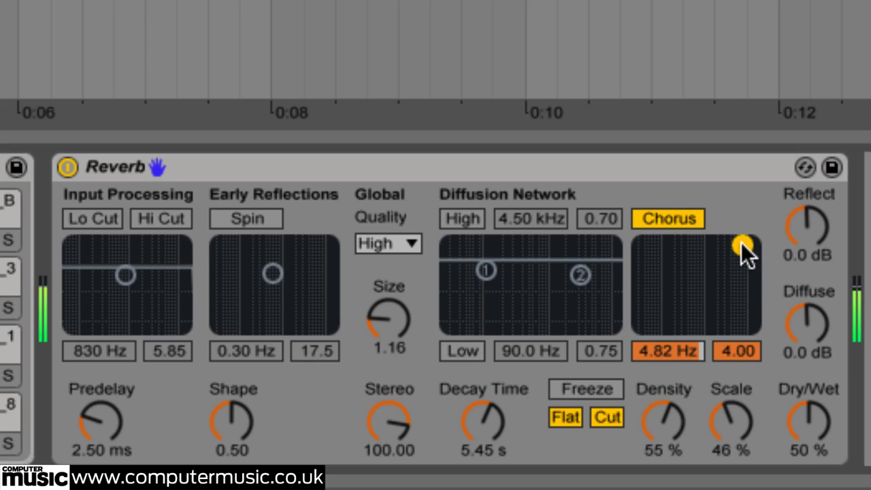
drag(393, 315, 390, 272)
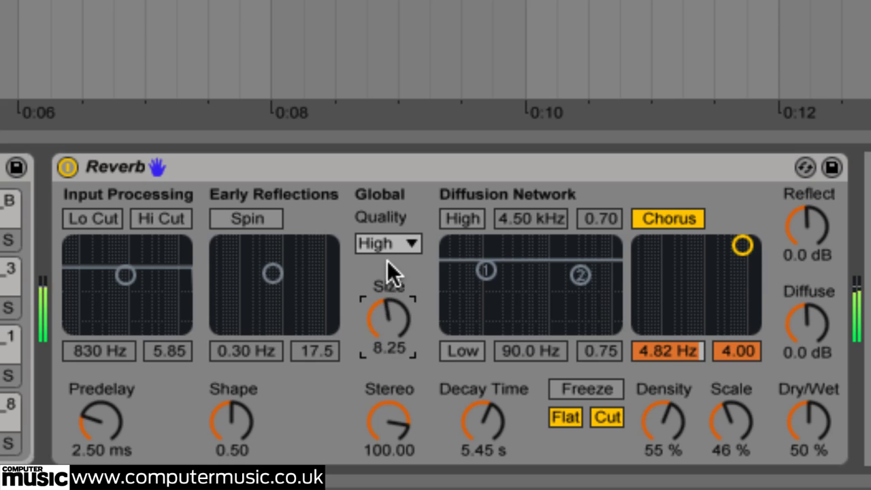
Step: Reduce the diffusion Chorus to 0.15 Hz with an amount of 0.07, and raise the reverb Size to 306.27
mouse_move(741, 245)
mouse_down()
mouse_move(742, 325)
mouse_move(745, 246)
mouse_up()
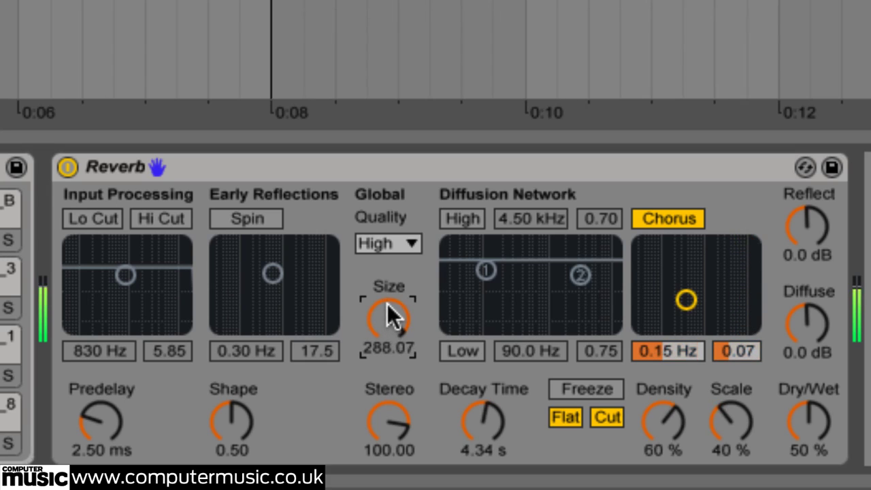
drag(389, 318, 389, 314)
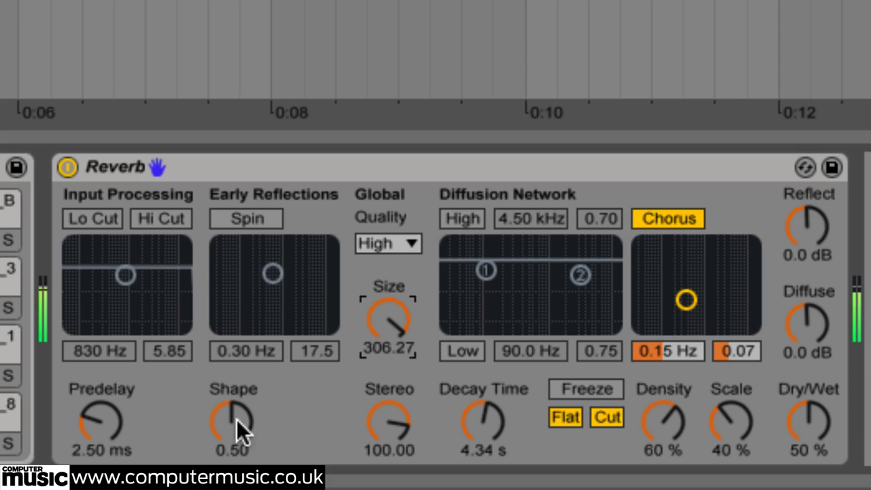
Step: Cut Diffuse to -30 dB and sweep Shape from 0.90 to its minimum, with Decay Time at 6.24 s
drag(243, 393, 248, 338)
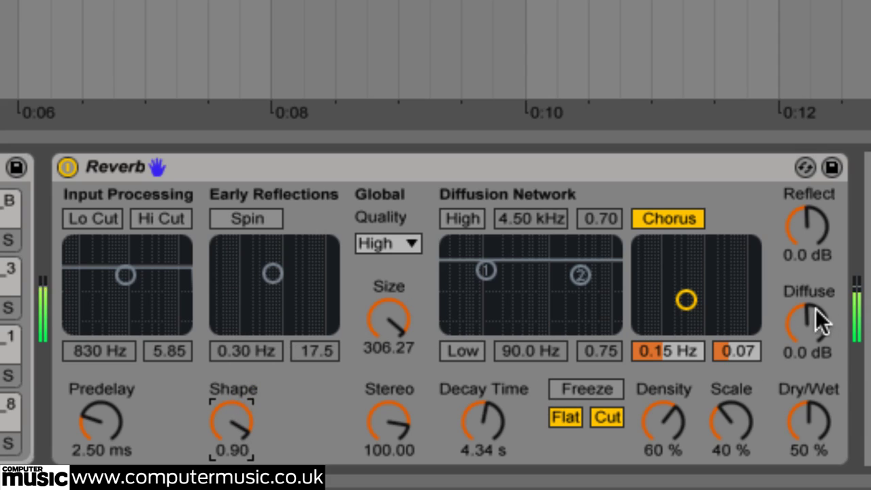
drag(810, 325, 791, 443)
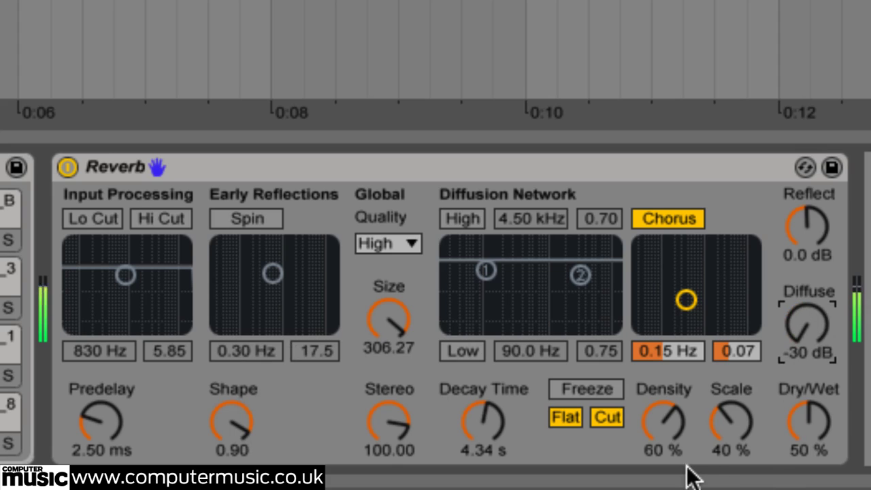
drag(237, 424, 245, 409)
drag(501, 418, 501, 408)
drag(233, 412, 233, 451)
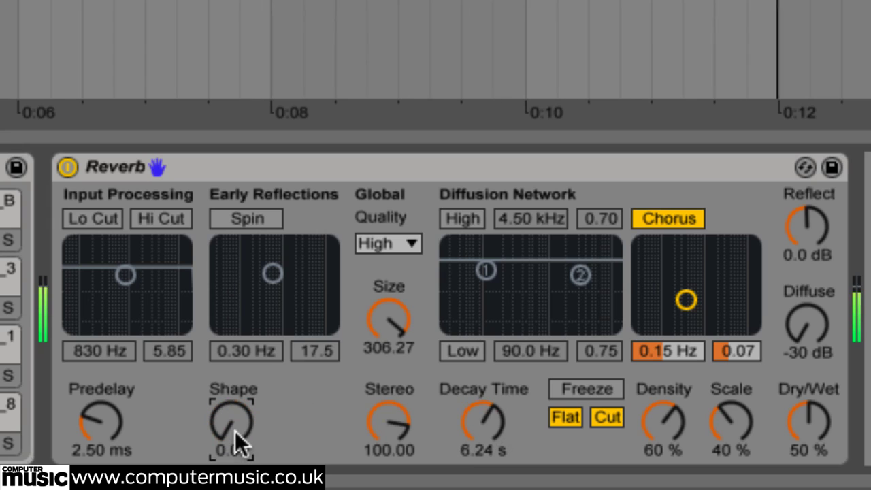
Step: Try Reflect at -30 dB, and reset both Reflect and Diffuse to 0.0 dB
click(806, 230)
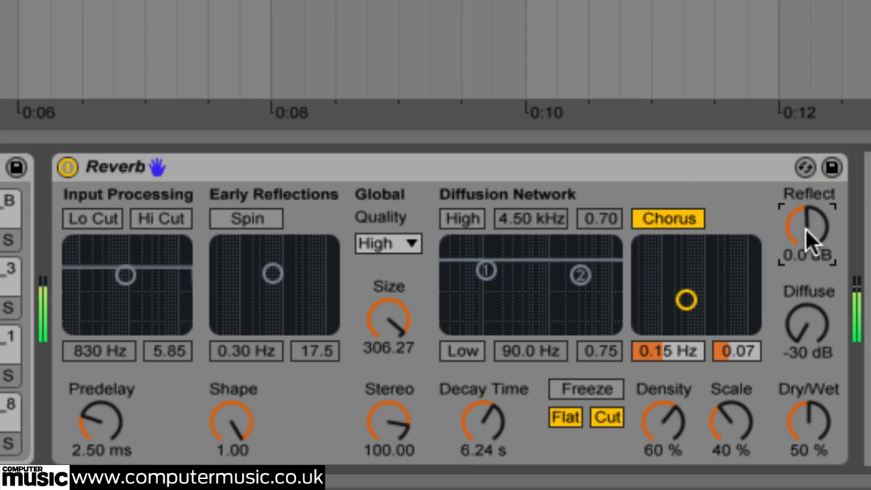
drag(806, 230, 803, 425)
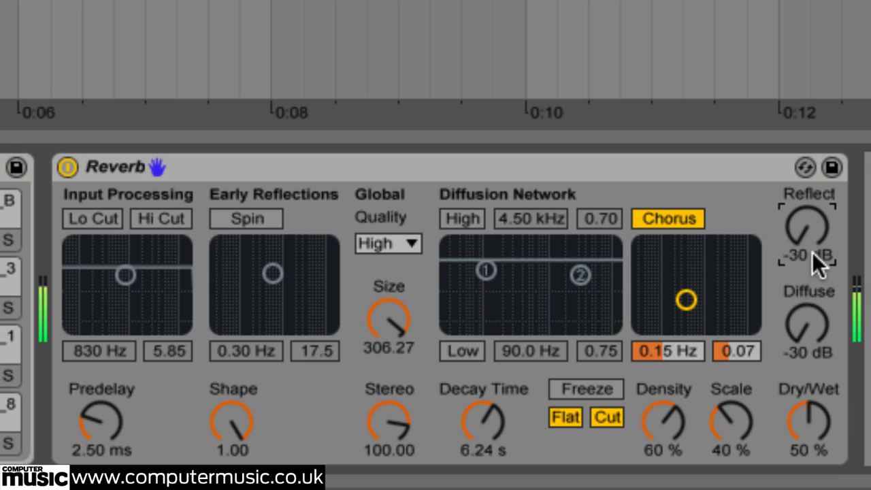
key(Delete)
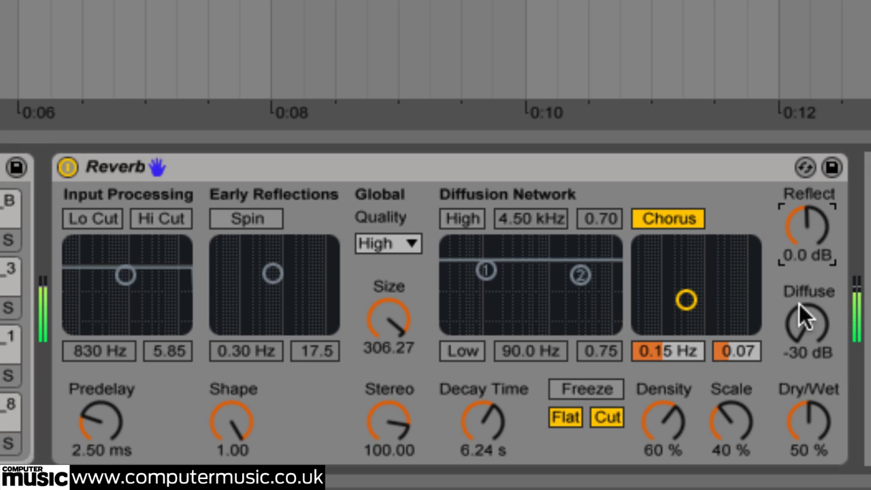
click(802, 358)
key(Delete)
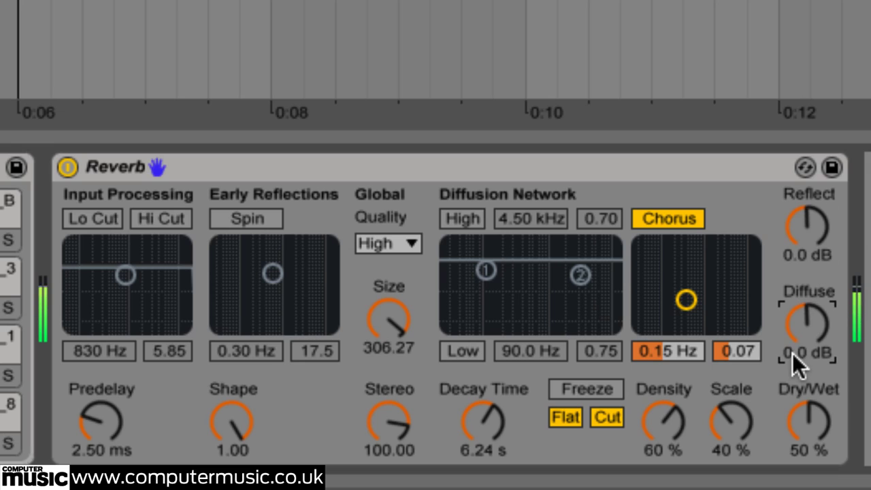
Step: Set Decay Time to 3.31 s, Shape to 0.63 and Reflect to -0.2 dB, with early-reflection Spin enabled at 0.27 Hz and 9.79
drag(496, 429, 495, 461)
drag(805, 219, 784, 343)
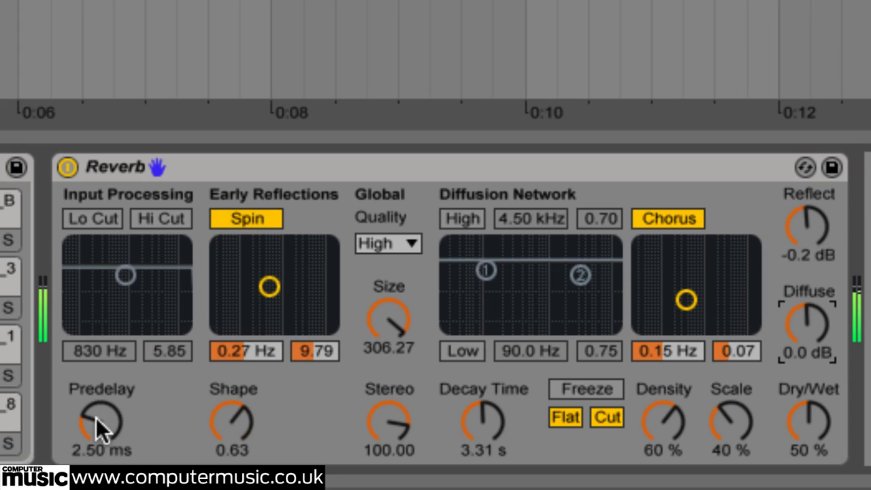
Step: Compare Predelay at 0.50 ms and 250 ms, and reduce Size to 20.67 and Decay Time to 1.53 s
drag(97, 426, 95, 456)
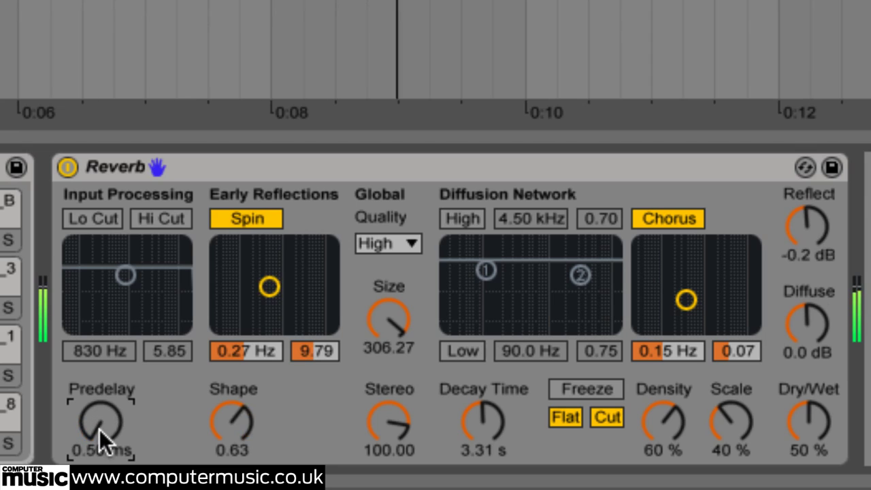
drag(99, 429, 138, 203)
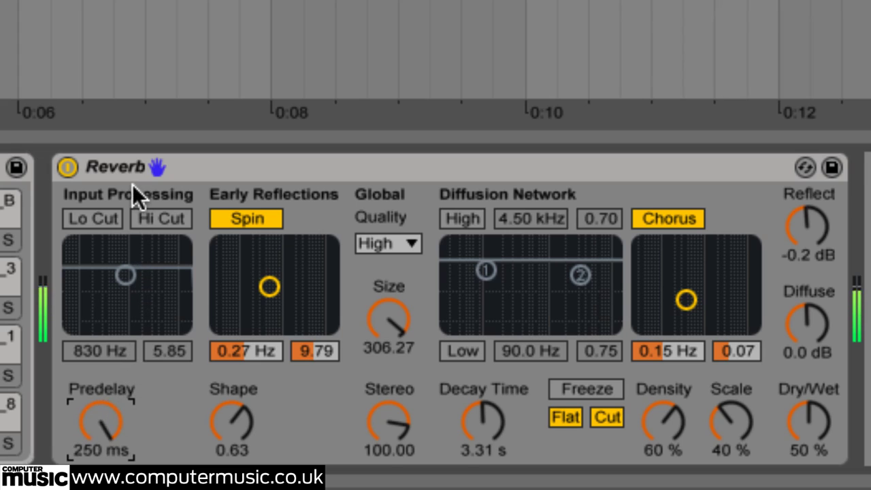
drag(395, 320, 384, 378)
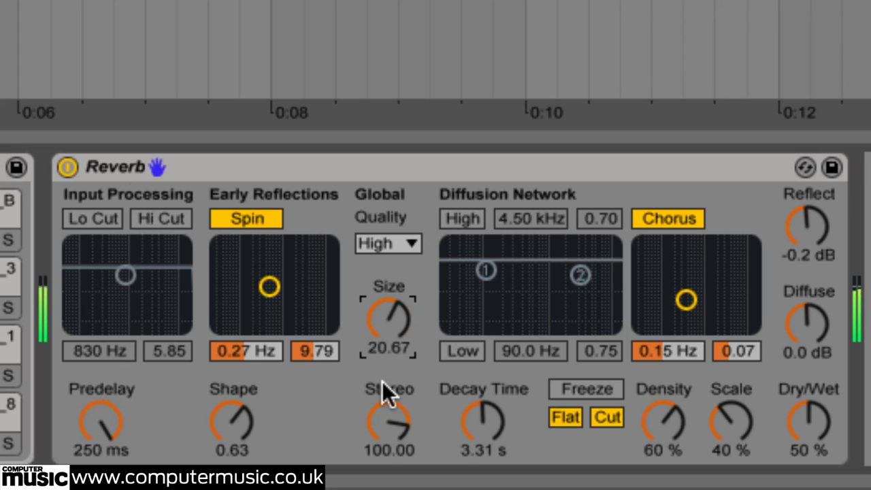
drag(477, 416, 478, 453)
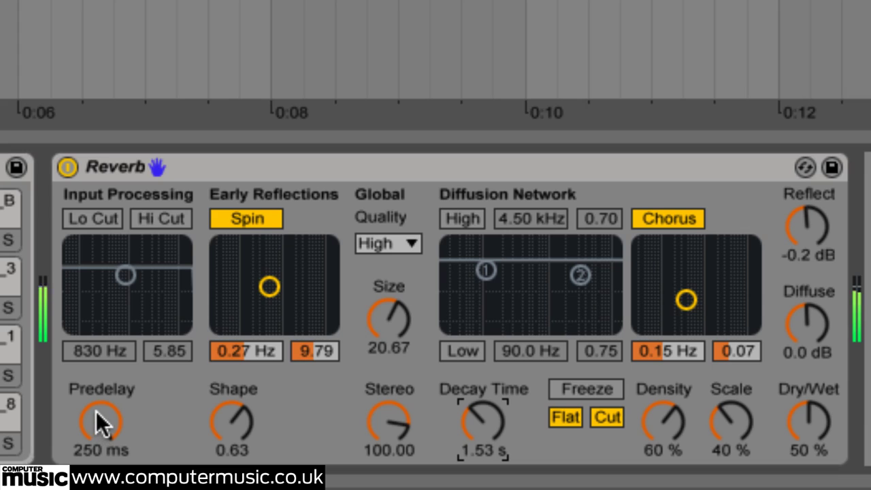
Step: Try Predelay at 132 ms and reduce it to 5.08 ms
mouse_move(99, 423)
mouse_down()
mouse_move(102, 455)
mouse_move(102, 418)
mouse_up()
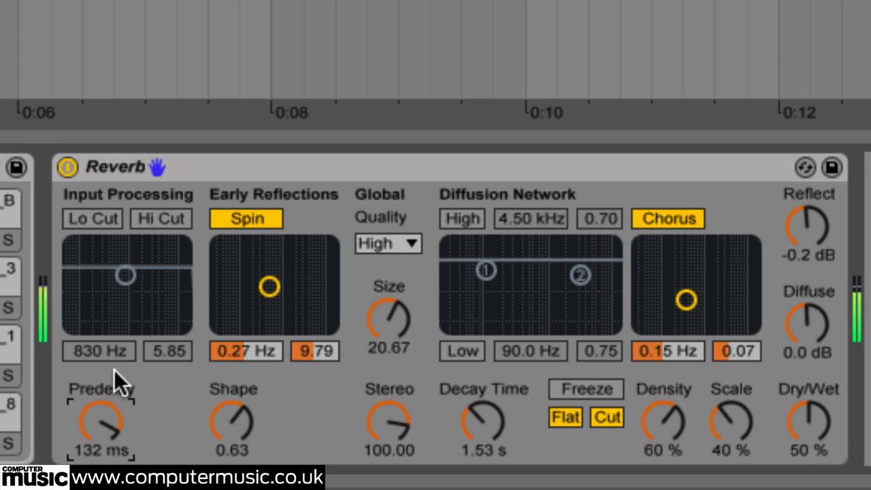
drag(115, 371, 115, 363)
mouse_move(110, 423)
mouse_down()
mouse_move(107, 442)
mouse_move(109, 419)
mouse_move(106, 428)
mouse_up()
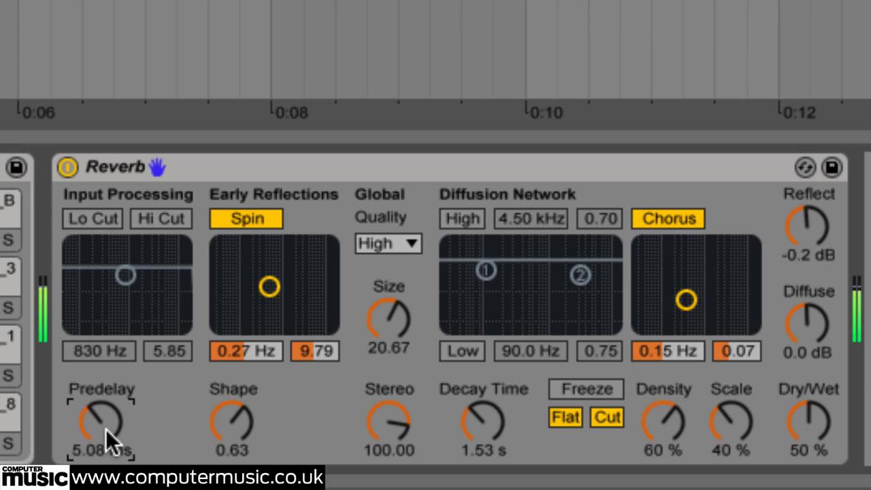
Step: Enable the input Lo Cut and Hi Cut filters and set their band to 1.50 kHz with a width of 5.48
click(93, 219)
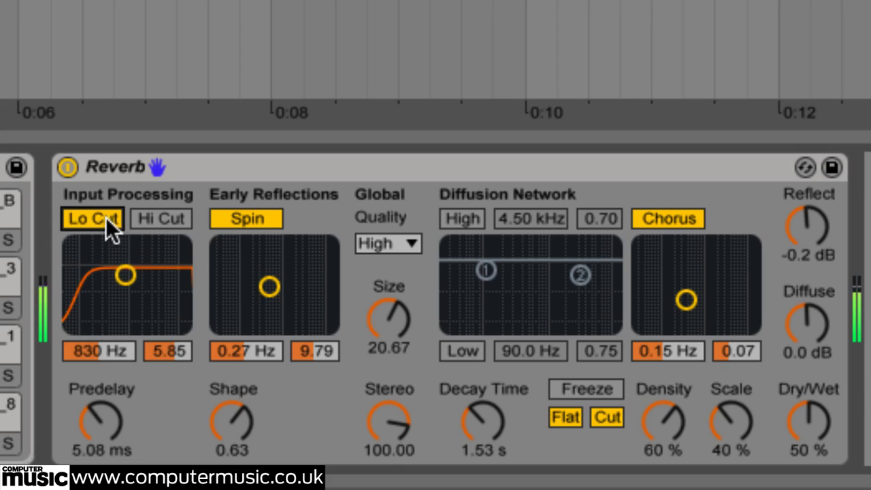
click(167, 217)
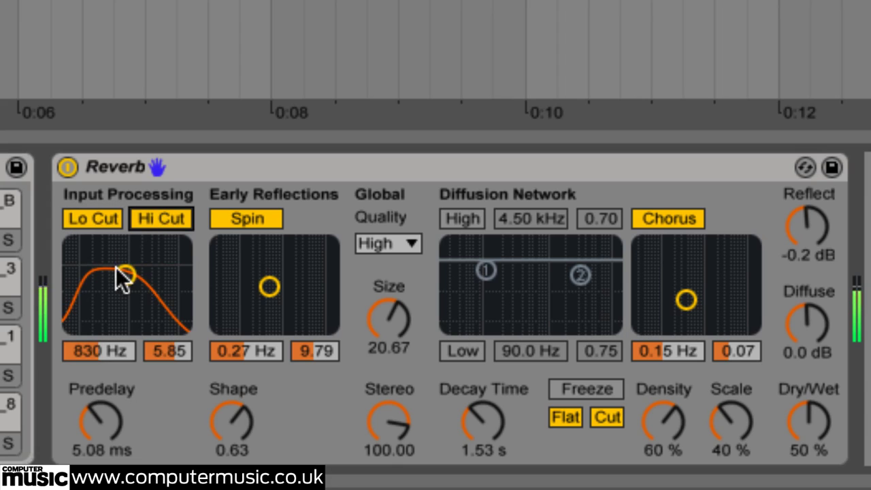
mouse_move(124, 272)
mouse_down()
mouse_move(132, 284)
mouse_move(174, 279)
mouse_move(135, 278)
mouse_move(138, 266)
mouse_move(126, 263)
mouse_up()
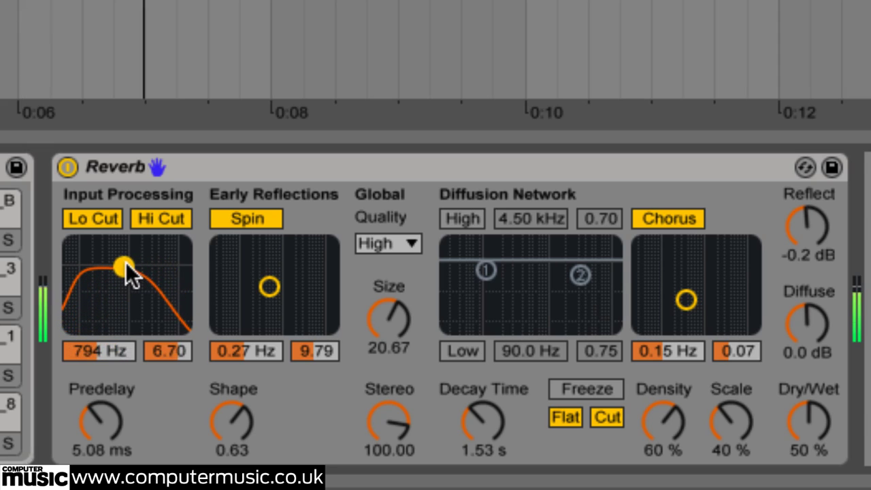
drag(104, 350, 154, 381)
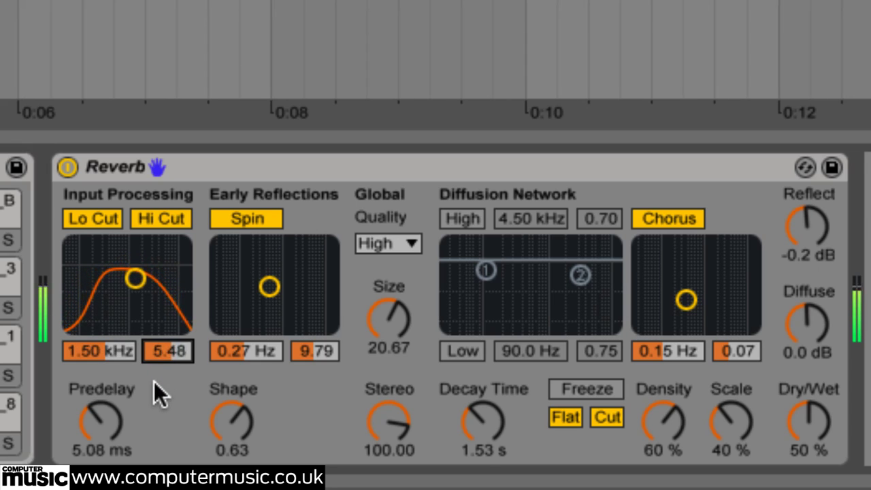
Step: Enable the diffusion High filter at 4.38 kHz and 0.30, and switch off the input Lo Cut and Hi Cut
click(467, 218)
drag(584, 274, 579, 316)
click(93, 216)
click(162, 216)
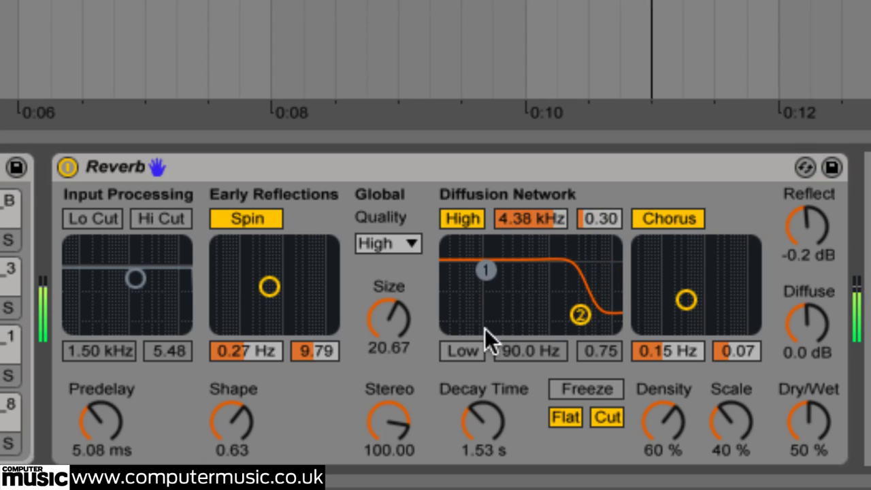
Step: Enable the diffusion Low filter at 512 Hz and 0.23, and compare the High filter off and on, set to 5.75 kHz and 0.45
click(473, 348)
drag(485, 272, 578, 307)
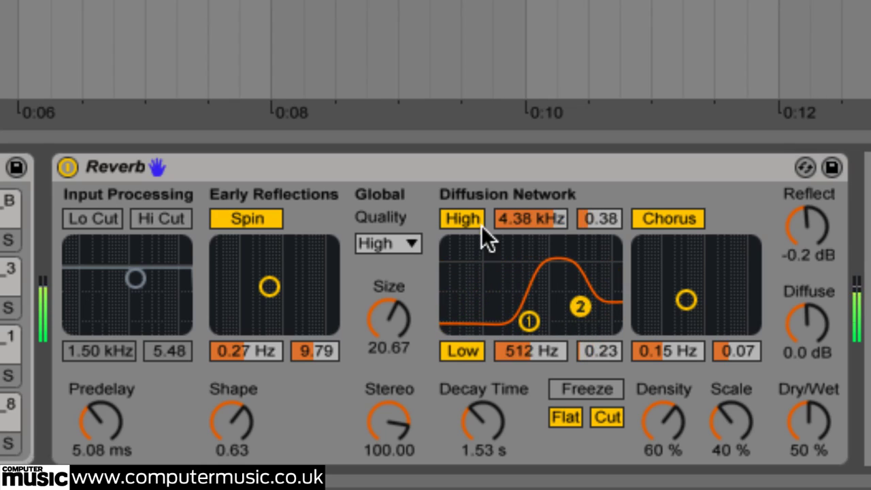
click(475, 219)
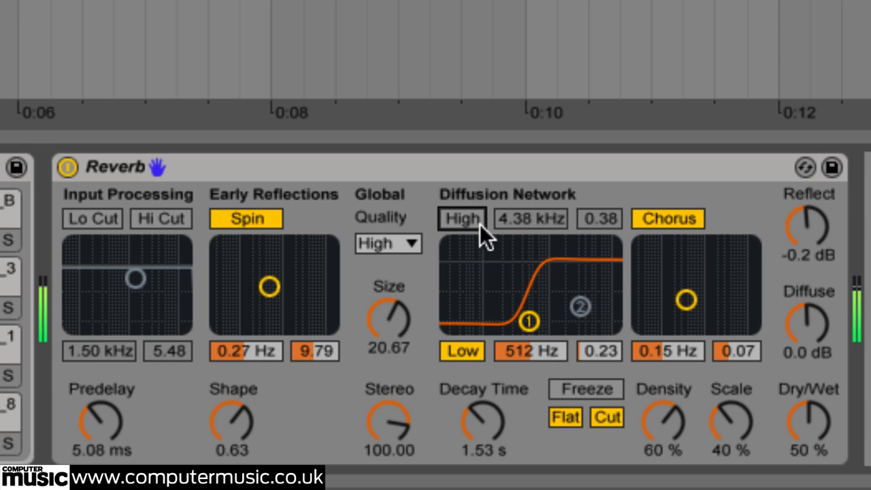
click(478, 222)
mouse_move(578, 306)
mouse_down()
mouse_move(590, 305)
mouse_move(583, 299)
mouse_up()
Step: Try the input Lo Cut and Hi Cut filters with the diffusion filters, and switch both off again
click(93, 217)
click(156, 216)
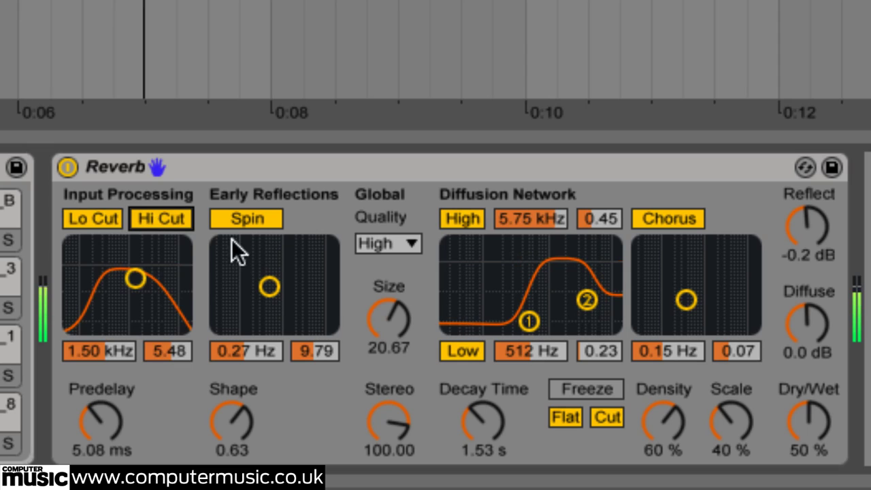
click(95, 219)
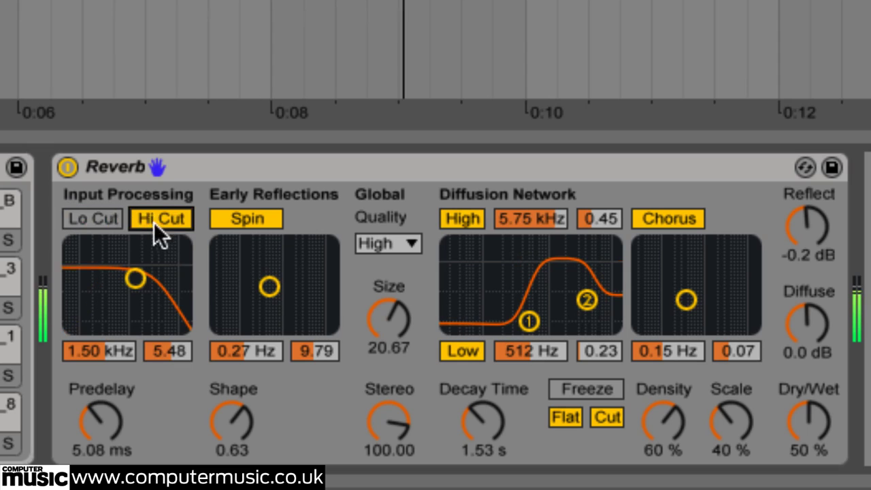
click(154, 219)
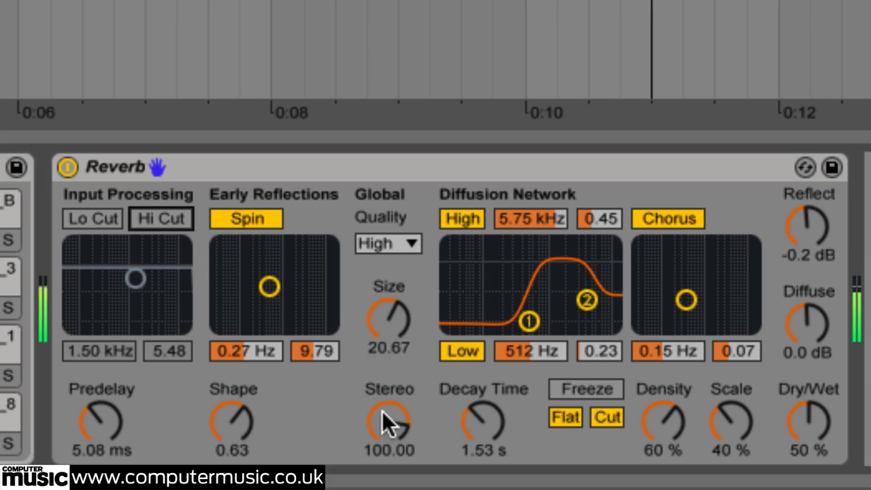
Step: Set Stereo to 0.00 and retune the diffusion filters to 174 Hz at 0.22 and 4.38 kHz at 0.43
drag(386, 420, 388, 453)
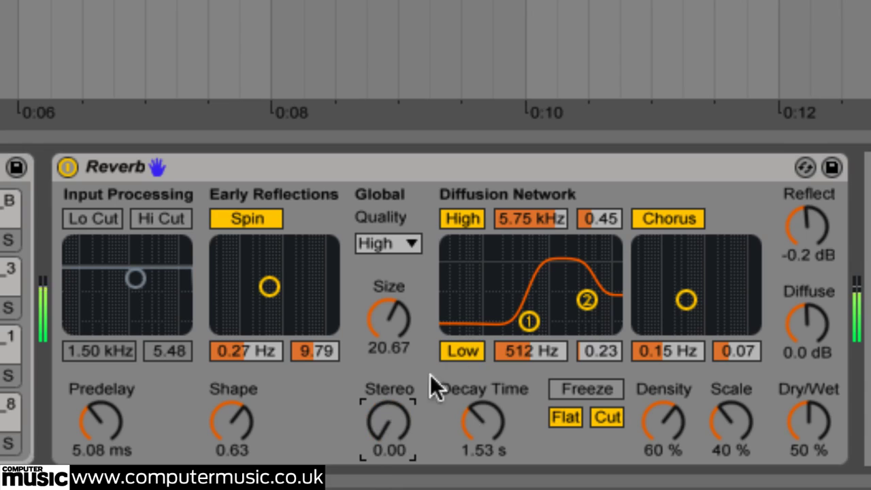
drag(529, 325, 502, 317)
drag(570, 300, 580, 301)
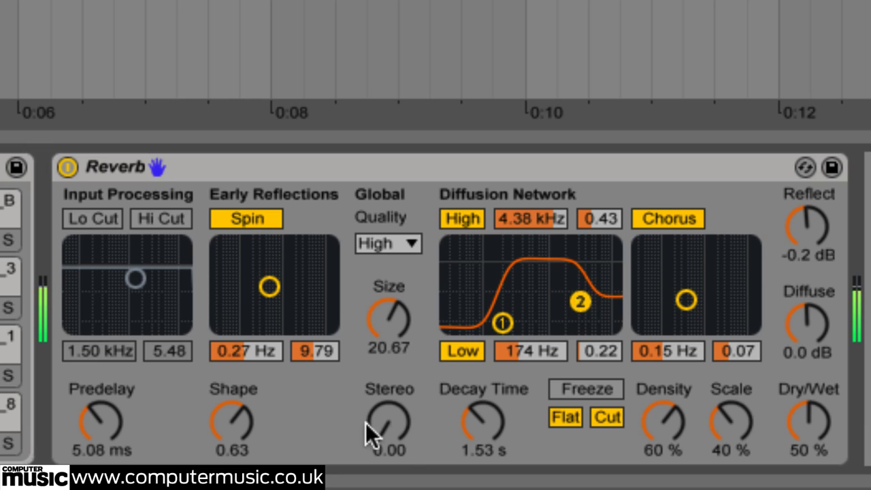
Step: Widen Stereo to 120.00 and raise Dry/Wet to 100 %
drag(384, 423, 435, 166)
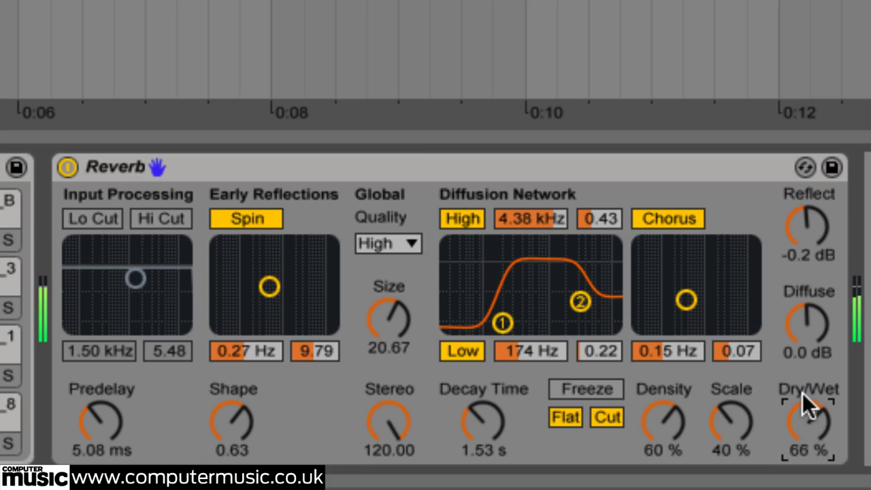
drag(801, 393, 806, 359)
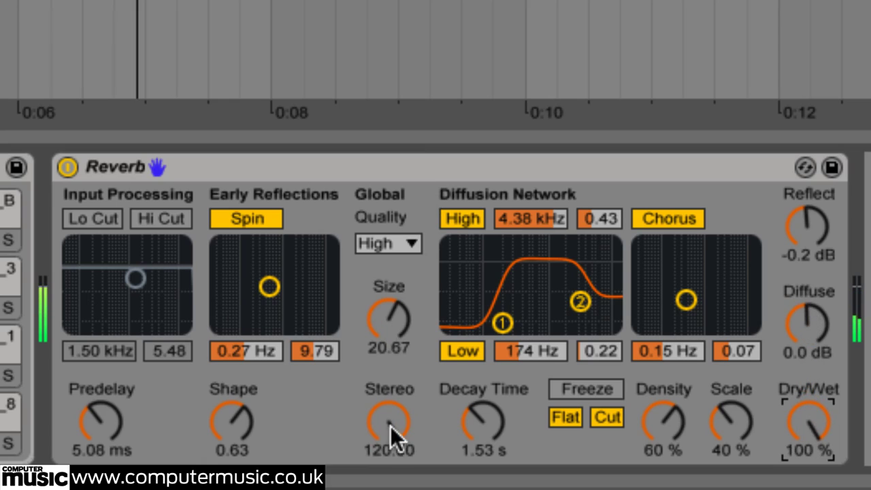
Step: Try Stereo at about 56, set it to 100.95, and lower Dry/Wet to 76 %
mouse_move(391, 410)
mouse_down()
mouse_move(389, 457)
mouse_move(395, 413)
mouse_up()
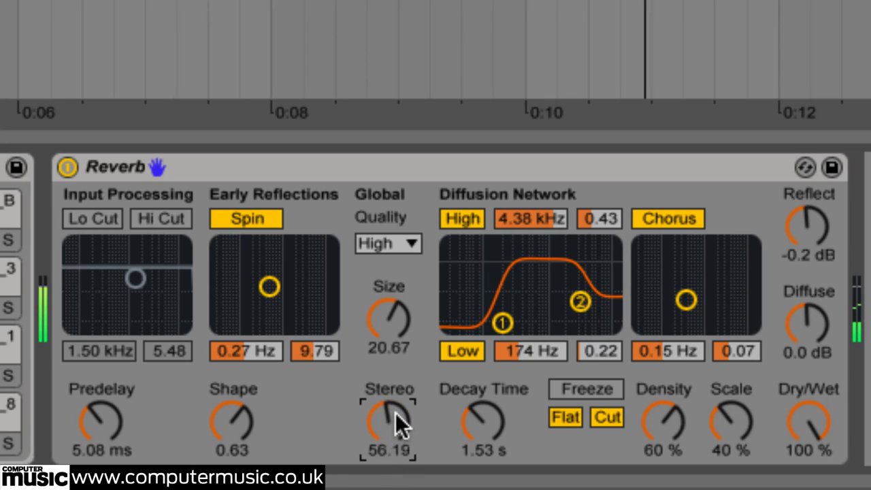
drag(401, 451, 419, 414)
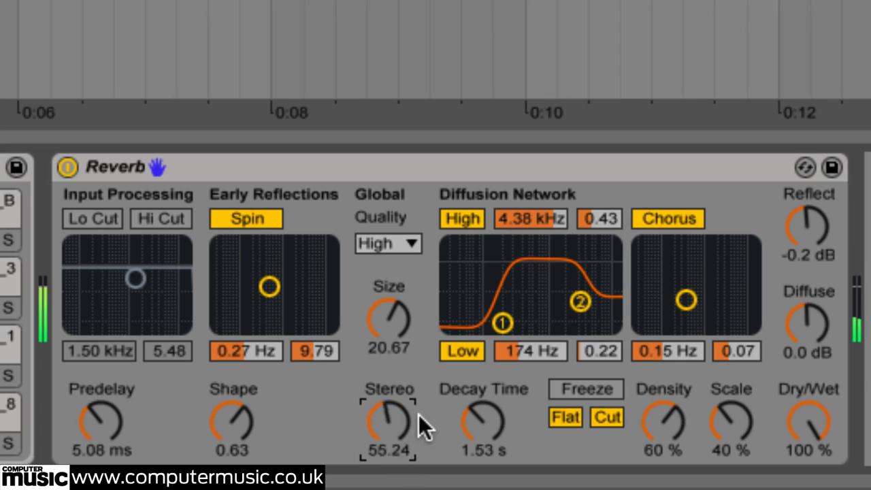
drag(426, 349, 428, 336)
drag(808, 427, 804, 476)
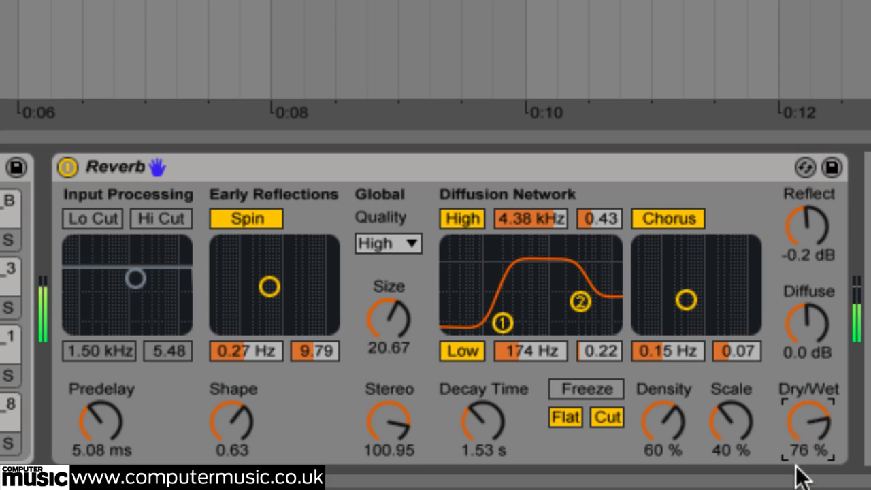